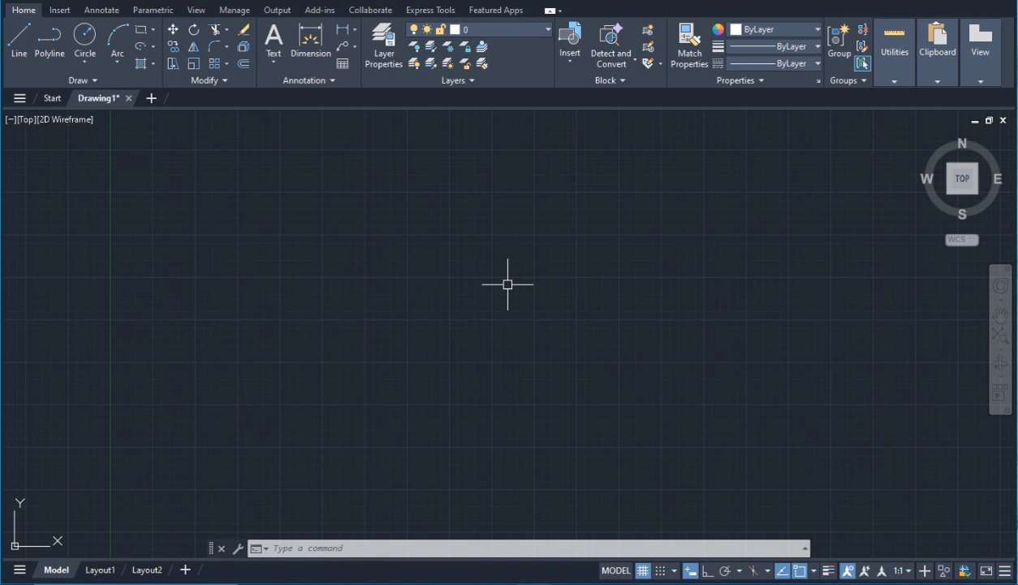
Step: Draw a wide horizontal ellipse from its center, with a distance of about 65.6 to the other axis
{"action": "left_click", "coordinate": [144, 63]}
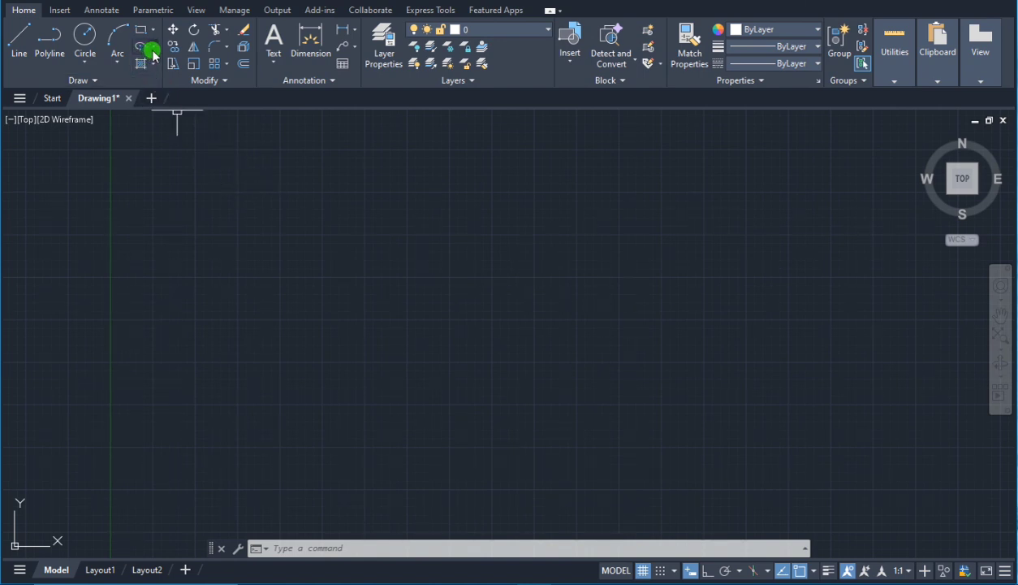
{"action": "left_click", "coordinate": [161, 70]}
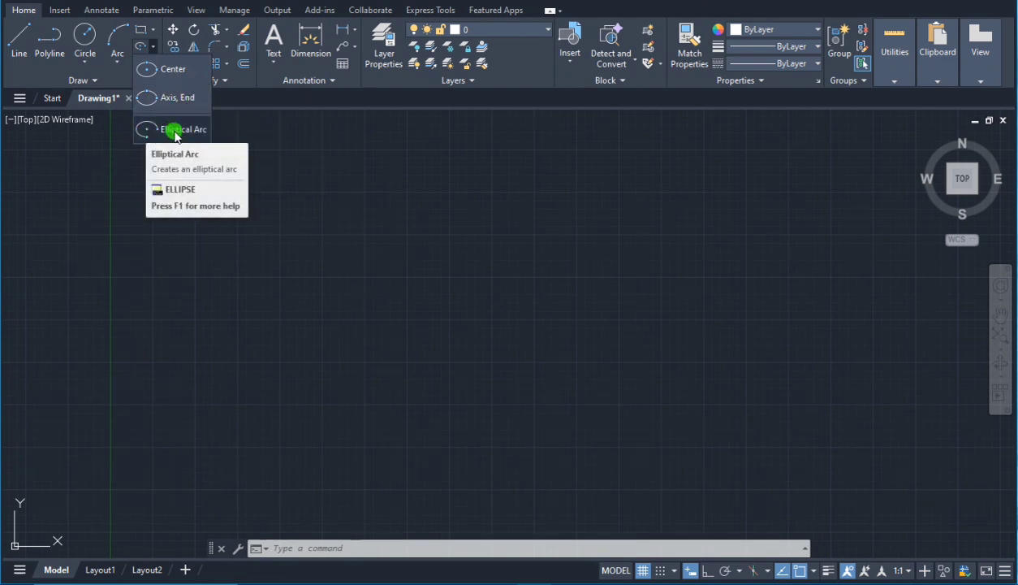
{"action": "left_click", "coordinate": [151, 70]}
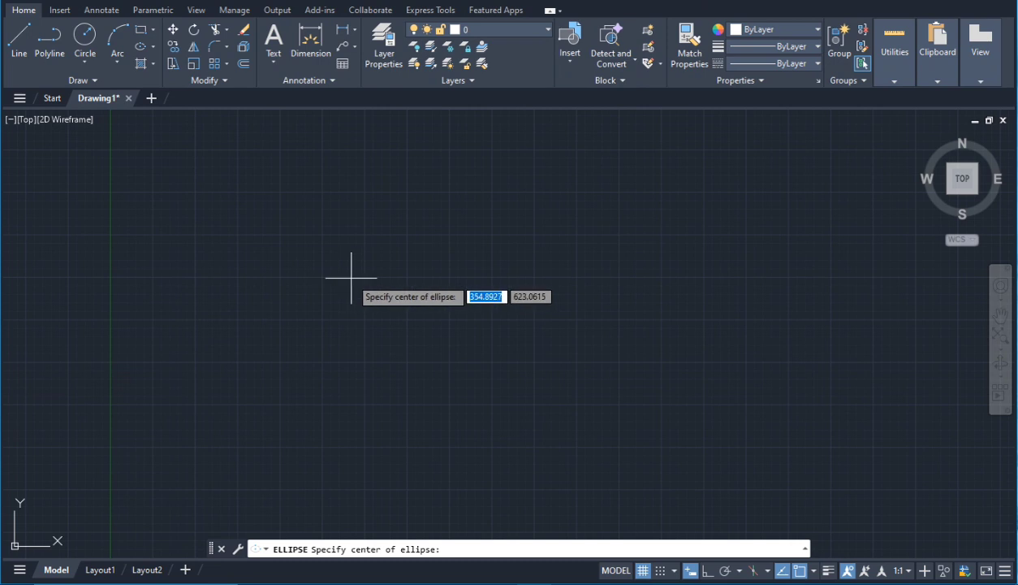
{"action": "left_click", "coordinate": [451, 317]}
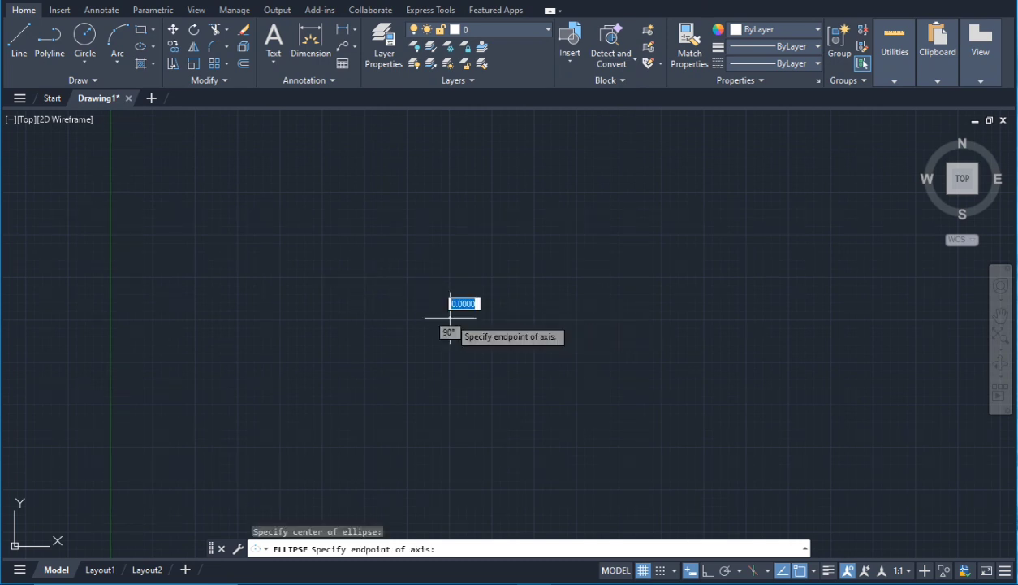
{"action": "left_click", "coordinate": [617, 316]}
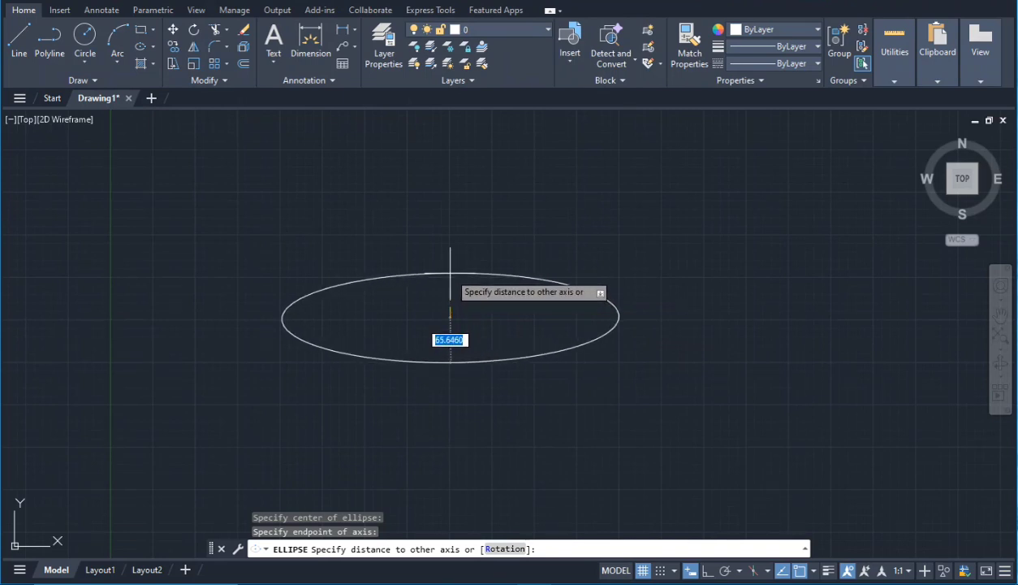
{"action": "left_click", "coordinate": [451, 274]}
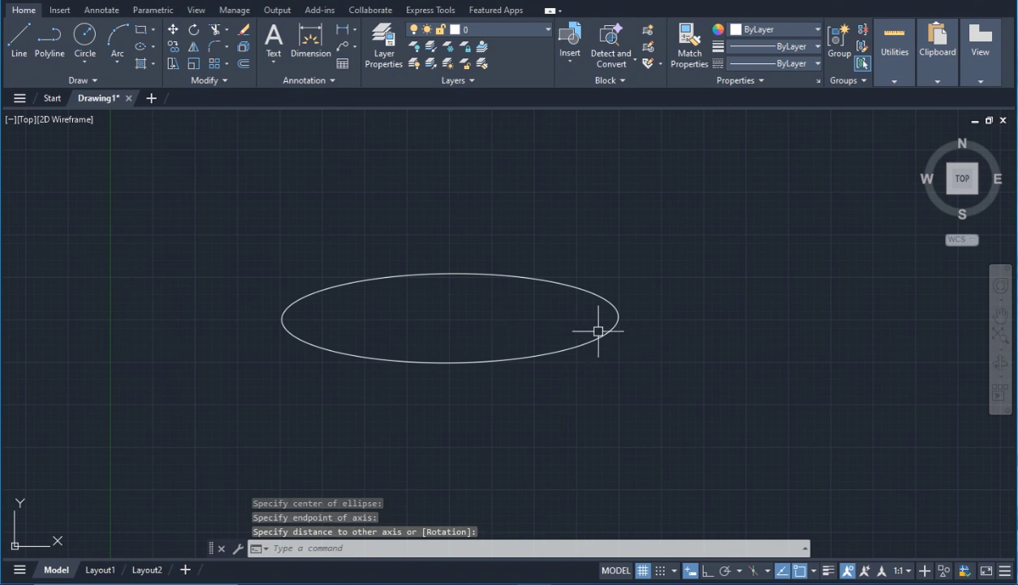
Step: Draw a smaller horizontal ellipse with the Axis, End method, picking both axis endpoints and the distance to the other axis
{"action": "scroll", "coordinate": [598, 332], "scroll_direction": "down", "scroll_amount": 2}
{"action": "scroll", "coordinate": [532, 325], "scroll_direction": "up", "scroll_amount": 2}
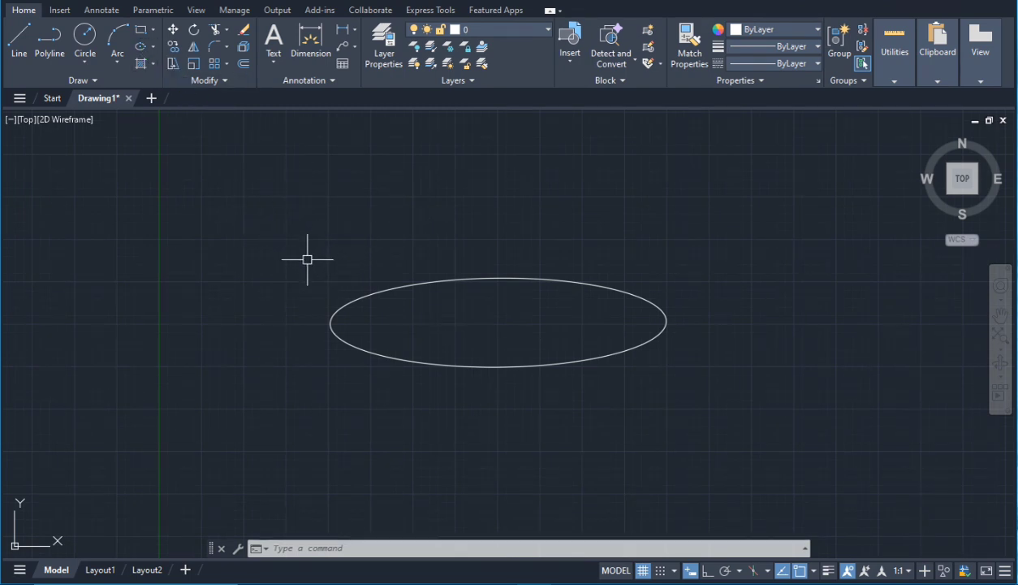
{"action": "left_click", "coordinate": [151, 50]}
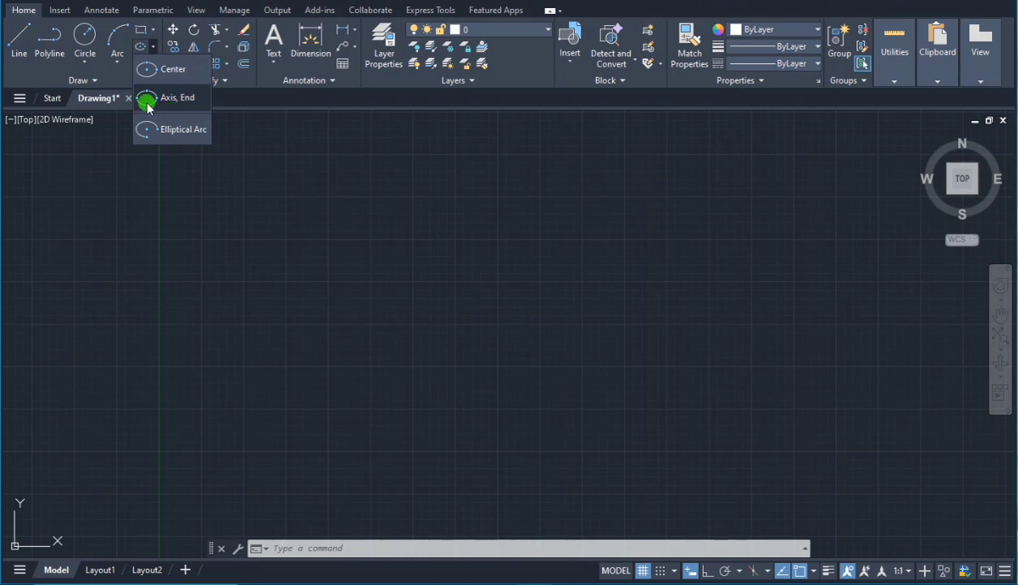
{"action": "left_click", "coordinate": [177, 98]}
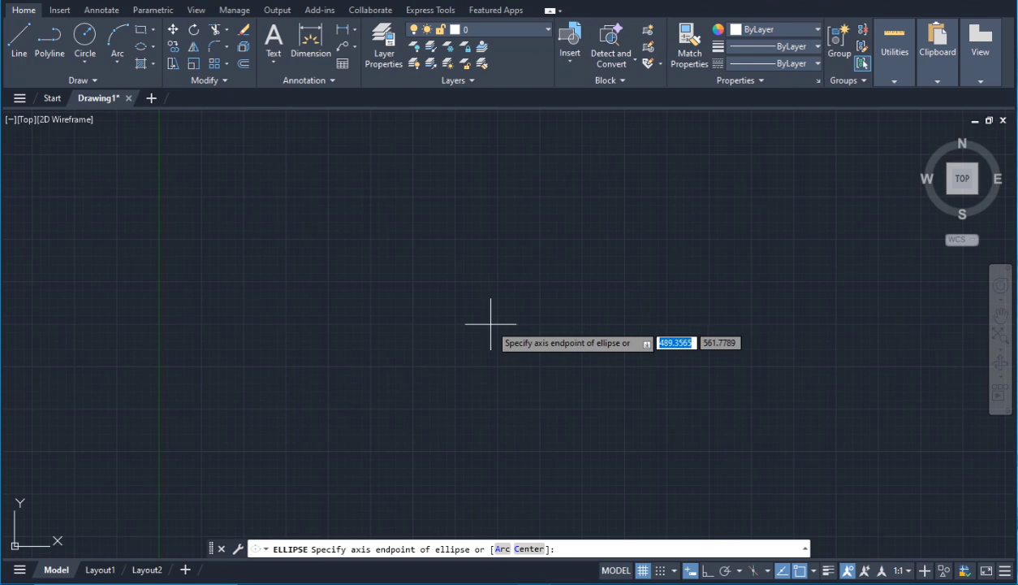
{"action": "left_click", "coordinate": [444, 311]}
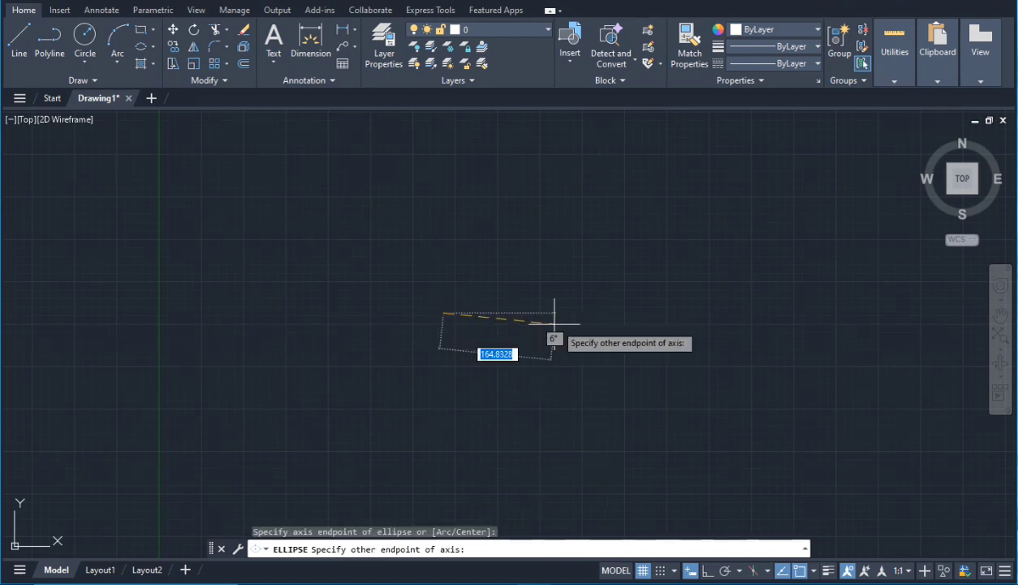
{"action": "left_click", "coordinate": [615, 312]}
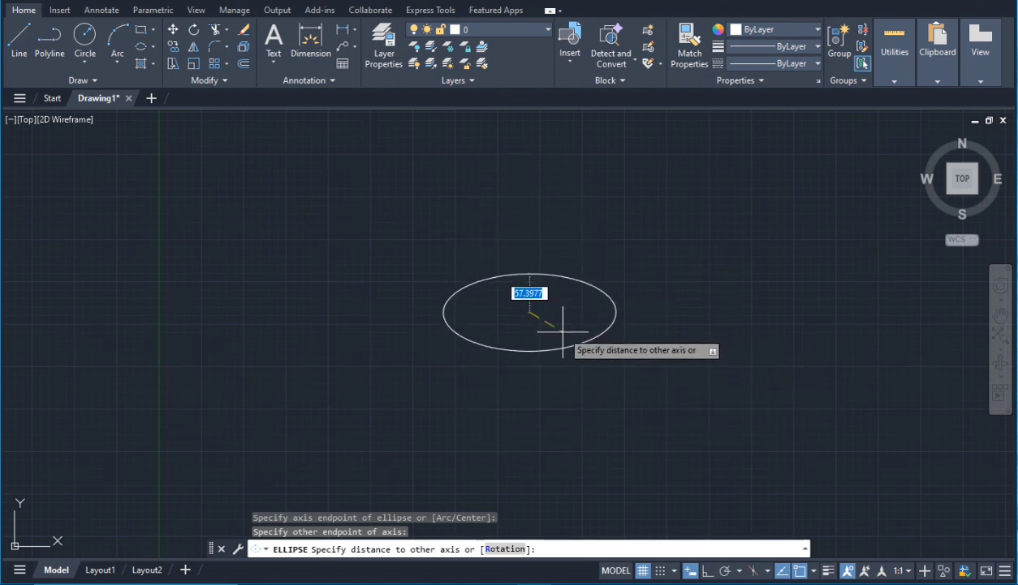
{"action": "left_click", "coordinate": [530, 277]}
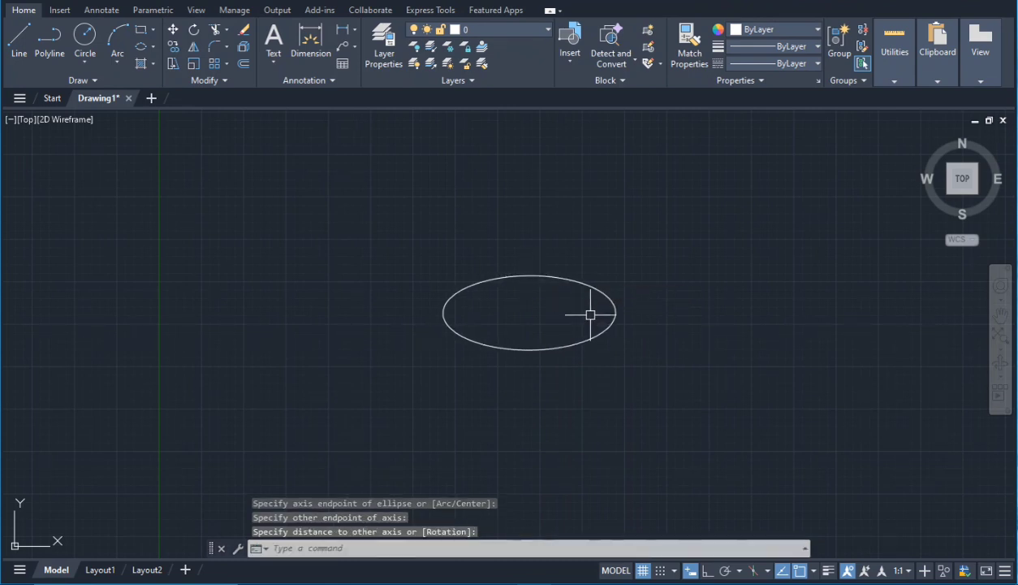
Step: Draw a horizontal elliptical arc, picking its axes, a start angle on the upper part and an end angle on the lower part
{"action": "scroll", "coordinate": [600, 329], "scroll_direction": "up", "scroll_amount": 2}
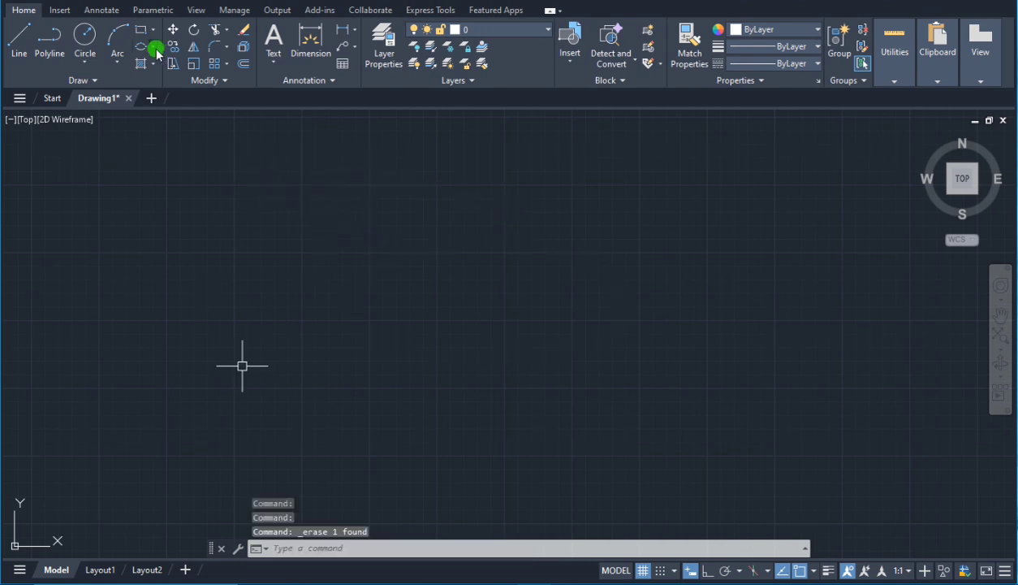
{"action": "left_click", "coordinate": [154, 48]}
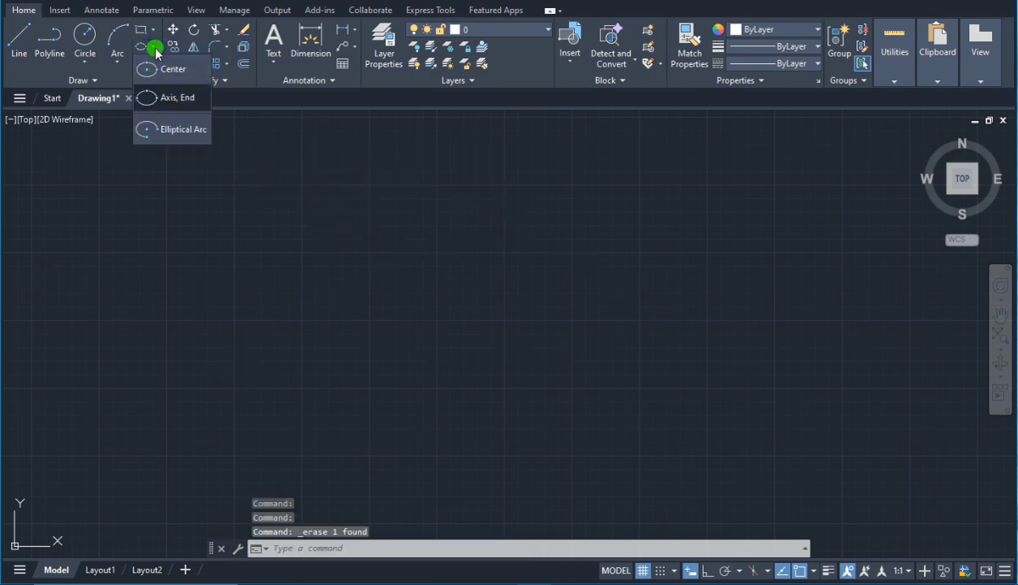
{"action": "left_click", "coordinate": [170, 132]}
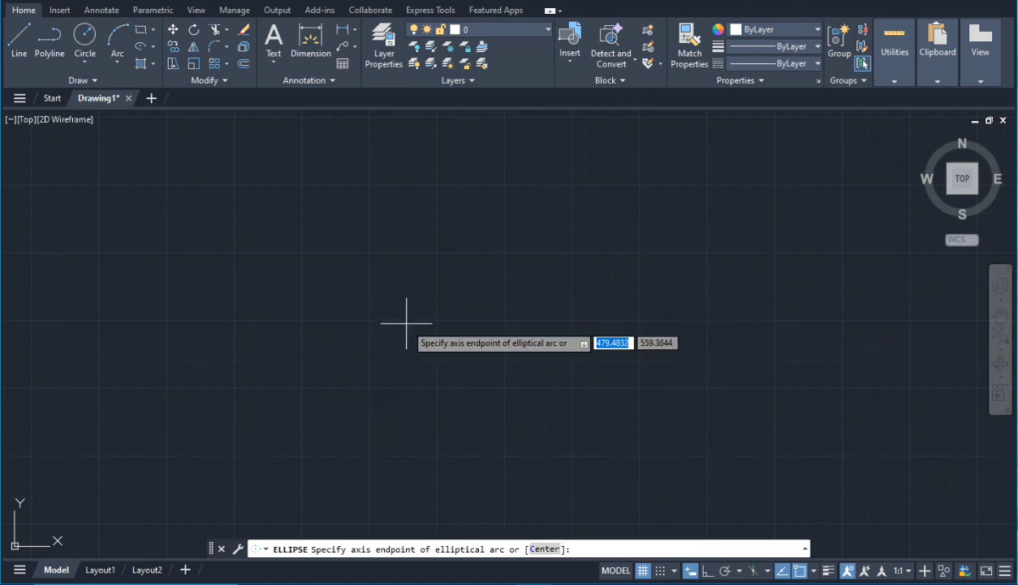
{"action": "left_click", "coordinate": [436, 320]}
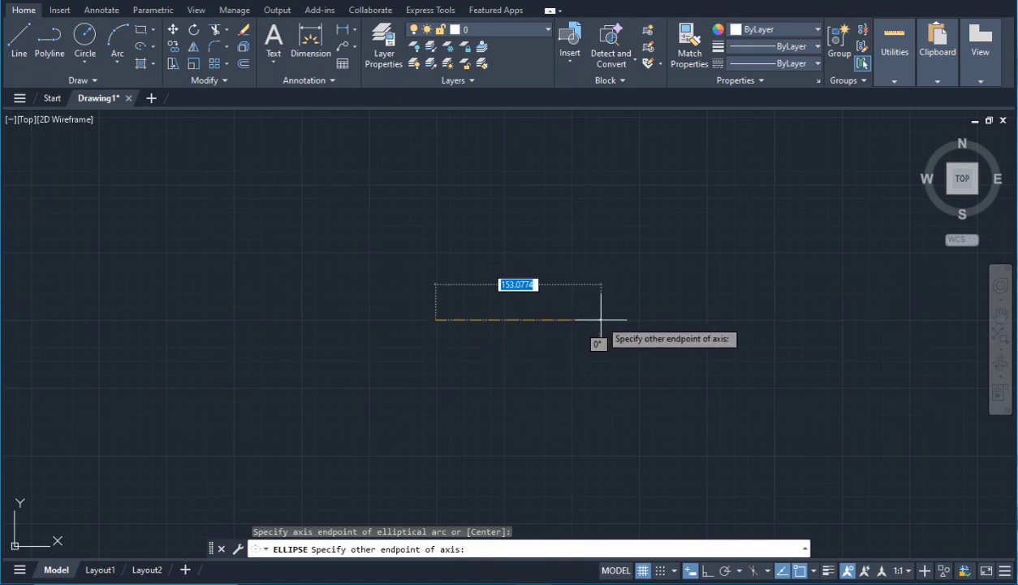
{"action": "left_click", "coordinate": [608, 320]}
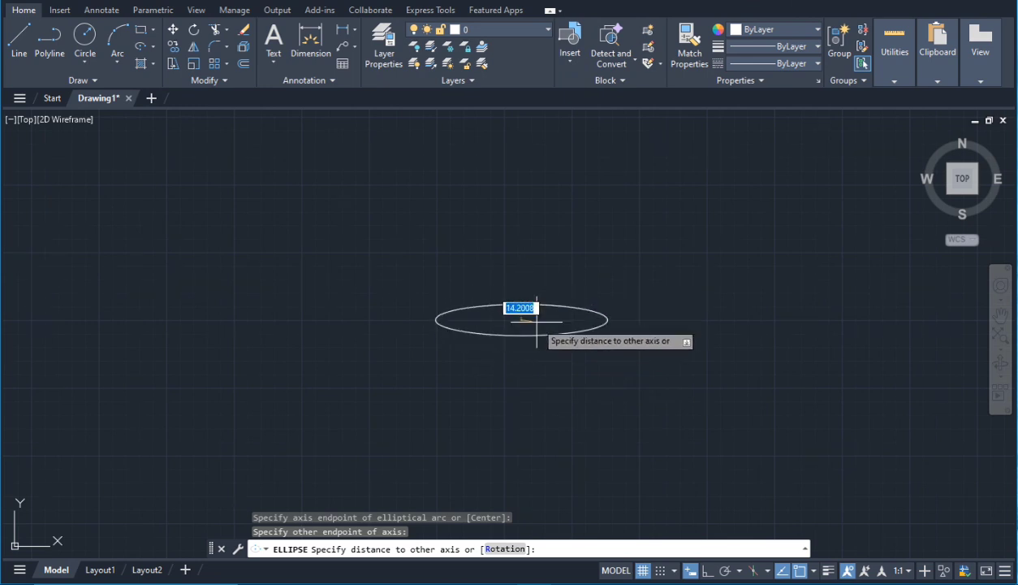
{"action": "left_click", "coordinate": [520, 280]}
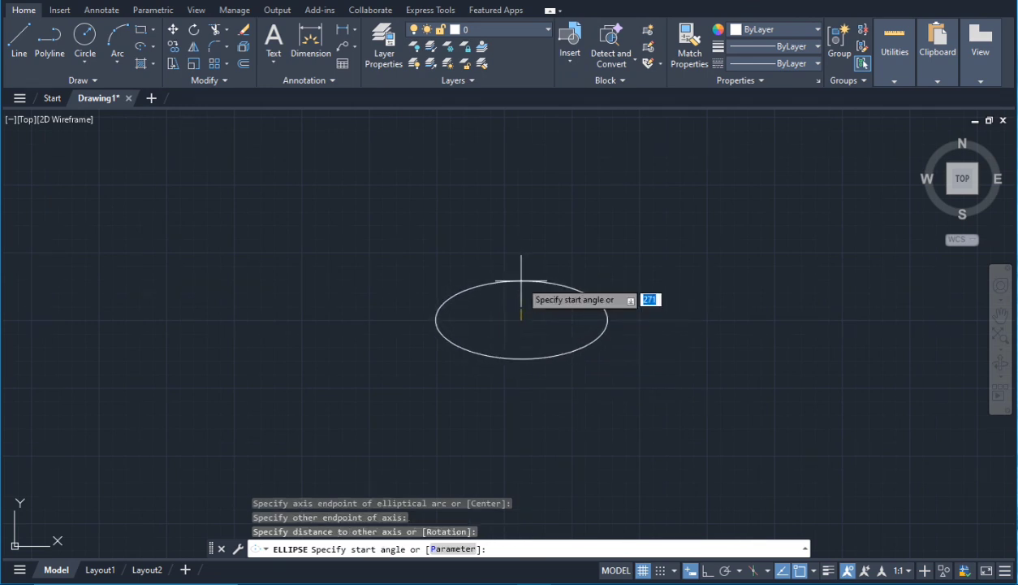
{"action": "left_click", "coordinate": [592, 297]}
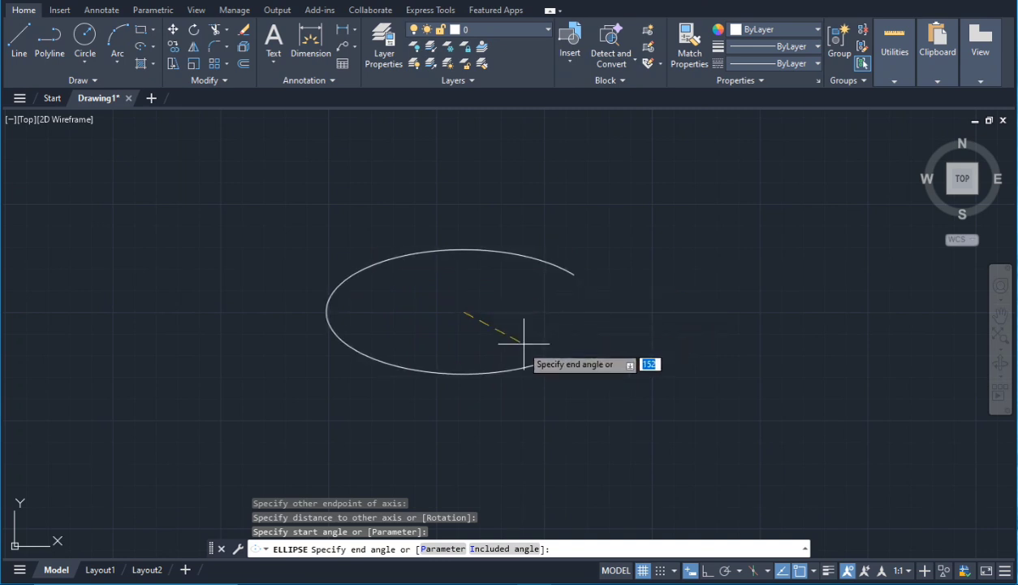
{"action": "left_click", "coordinate": [482, 373]}
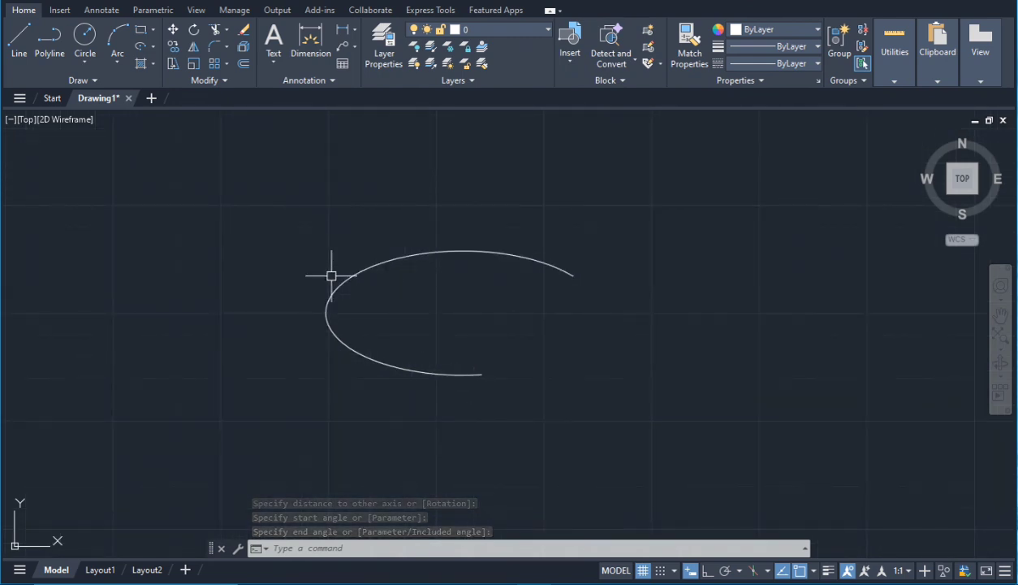
Step: Erase the elliptical arc
{"action": "key", "text": "ctrl+z"}
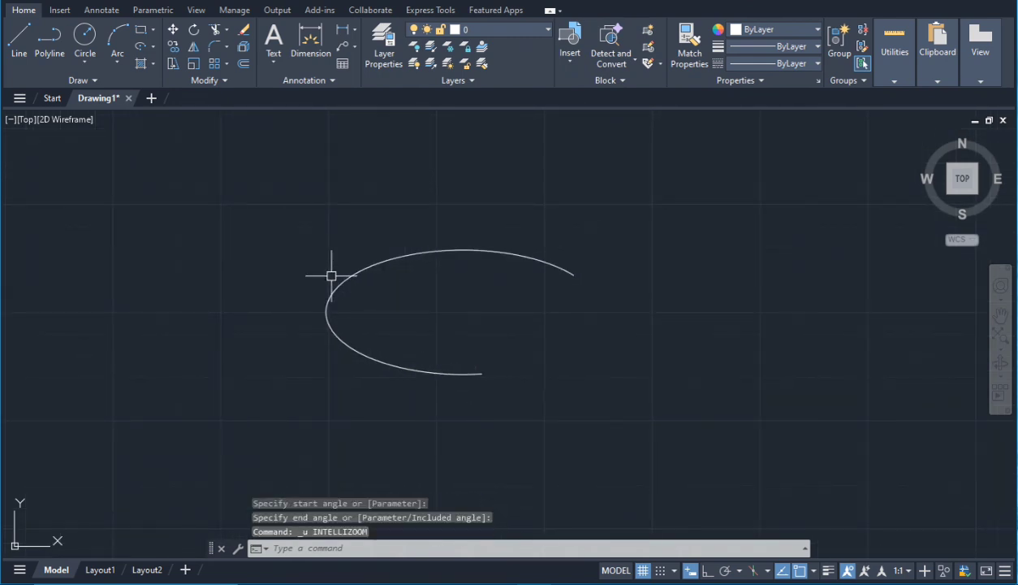
{"action": "mouse_move", "coordinate": [330, 272]}
{"action": "left_mouse_down"}
{"action": "mouse_move", "coordinate": [477, 200]}
{"action": "mouse_move", "coordinate": [318, 418]}
{"action": "mouse_move", "coordinate": [262, 355]}
{"action": "left_mouse_up"}
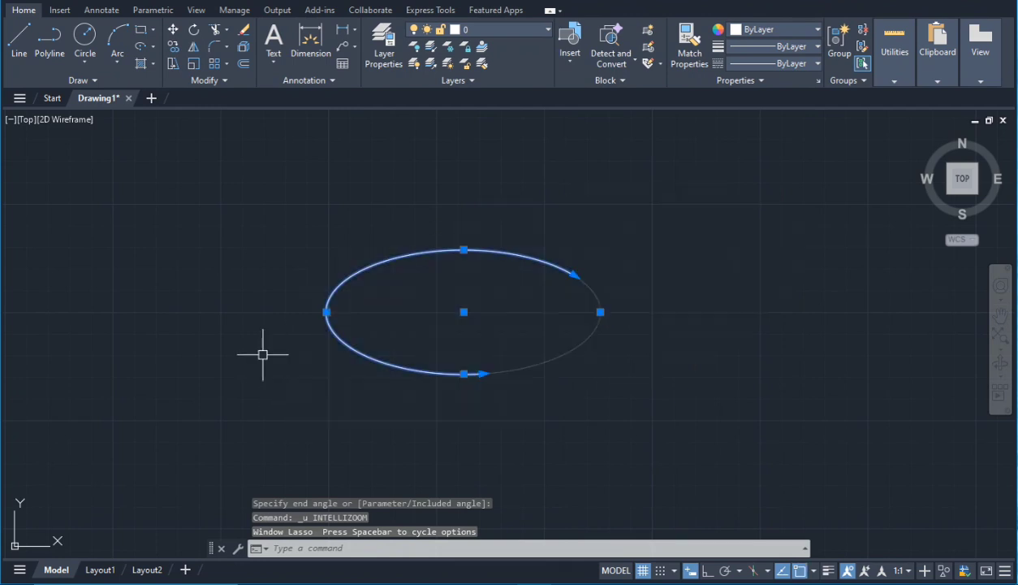
{"action": "right_click", "coordinate": [262, 355]}
{"action": "left_click", "coordinate": [285, 101]}
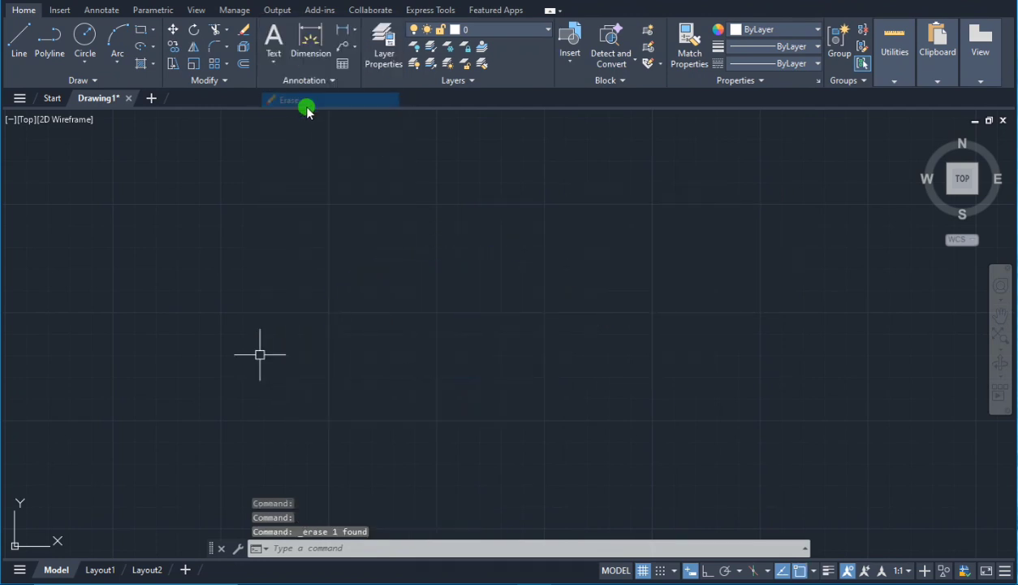
Step: Draw a horizontal elliptical arc with an other-axis distance of about 22.5, start angle 90 and end angle 270
{"action": "left_click", "coordinate": [151, 48]}
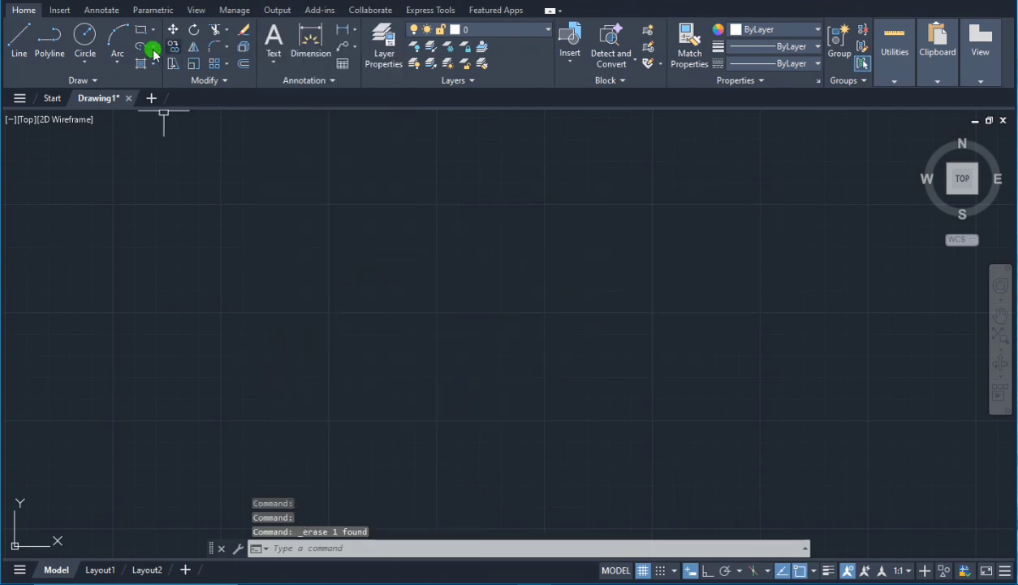
{"action": "left_click", "coordinate": [174, 130]}
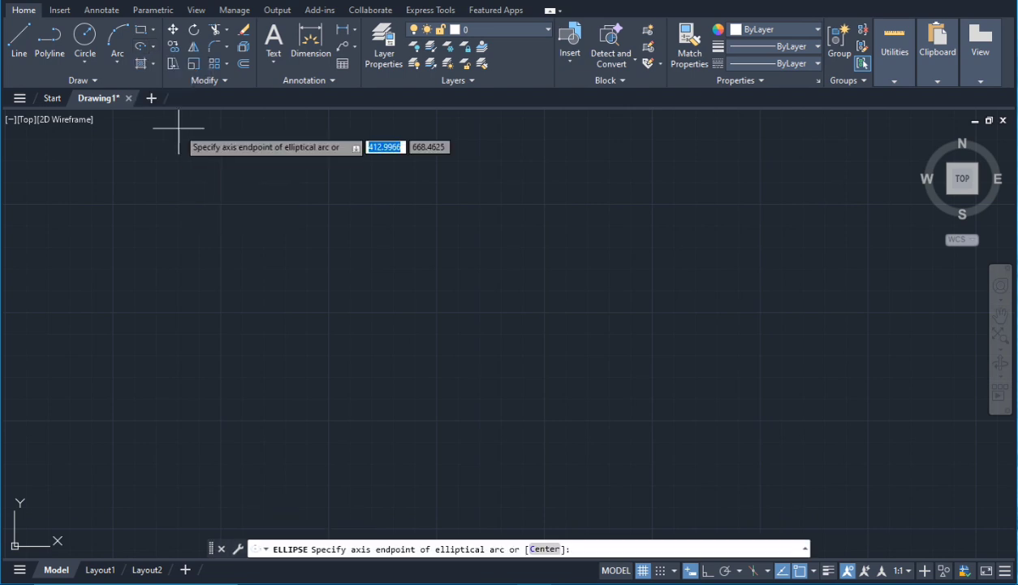
{"action": "left_click", "coordinate": [432, 314]}
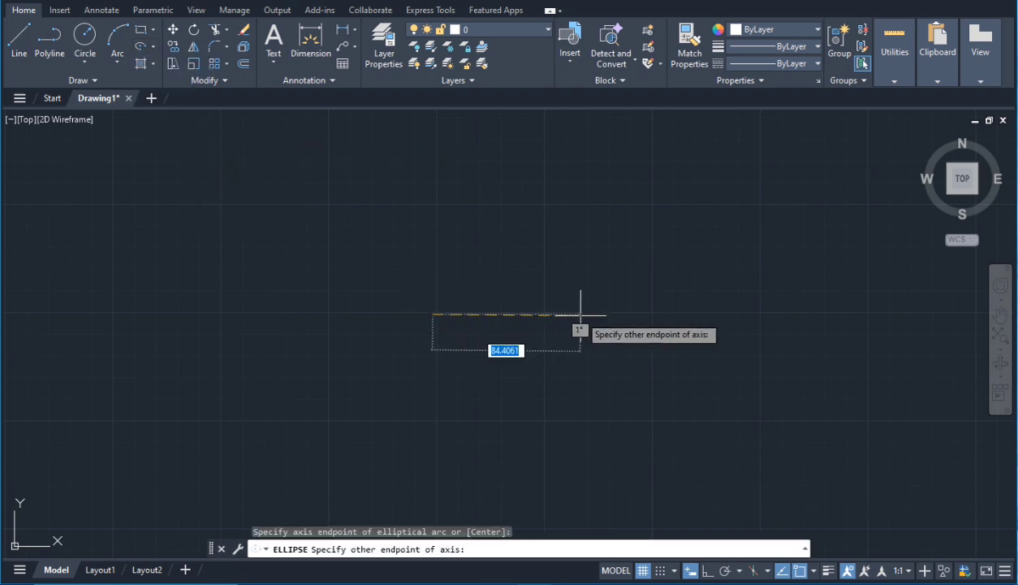
{"action": "left_click", "coordinate": [634, 314]}
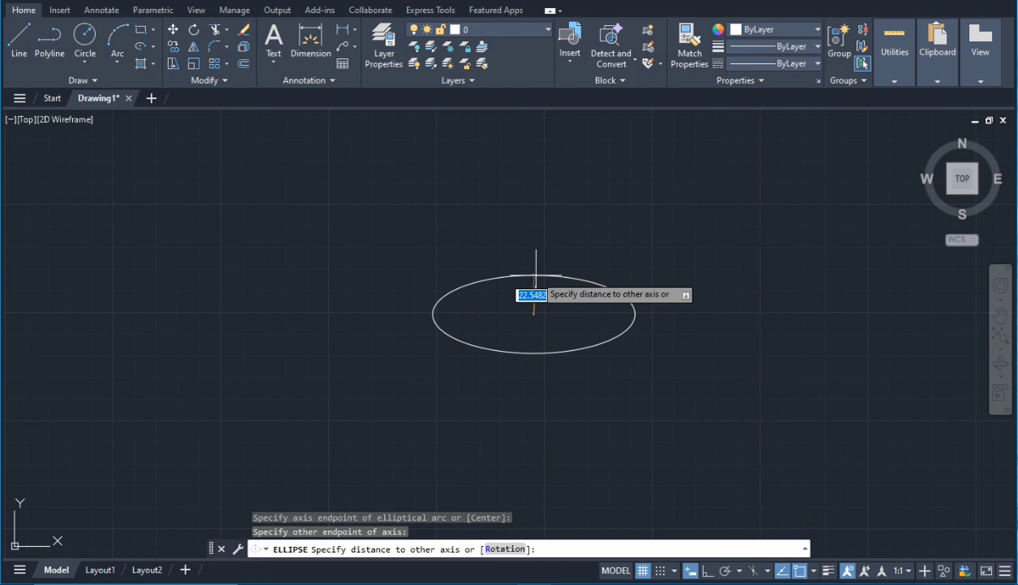
{"action": "left_click", "coordinate": [536, 276]}
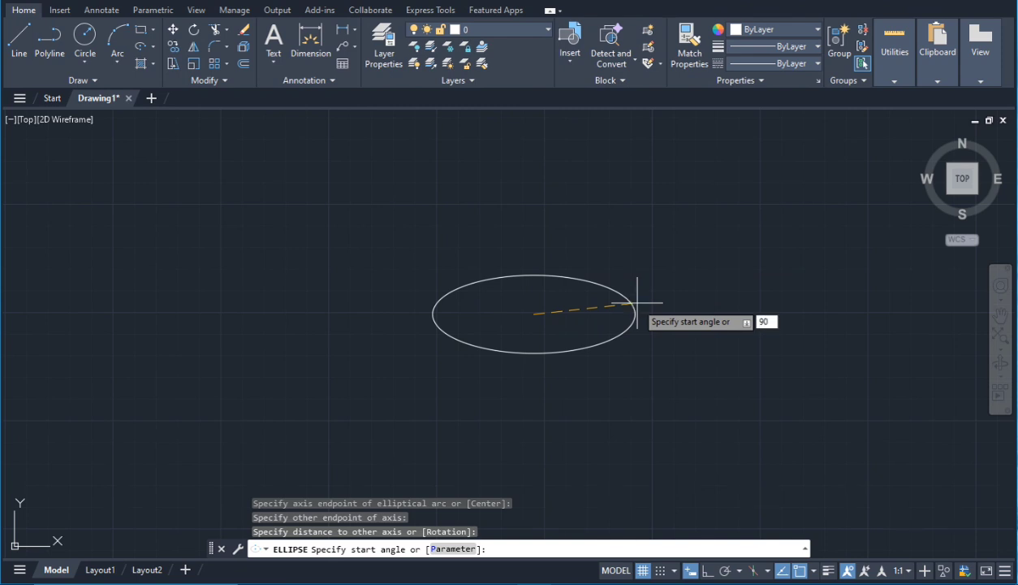
{"action": "type", "text": "90"}
{"action": "key", "text": "Return"}
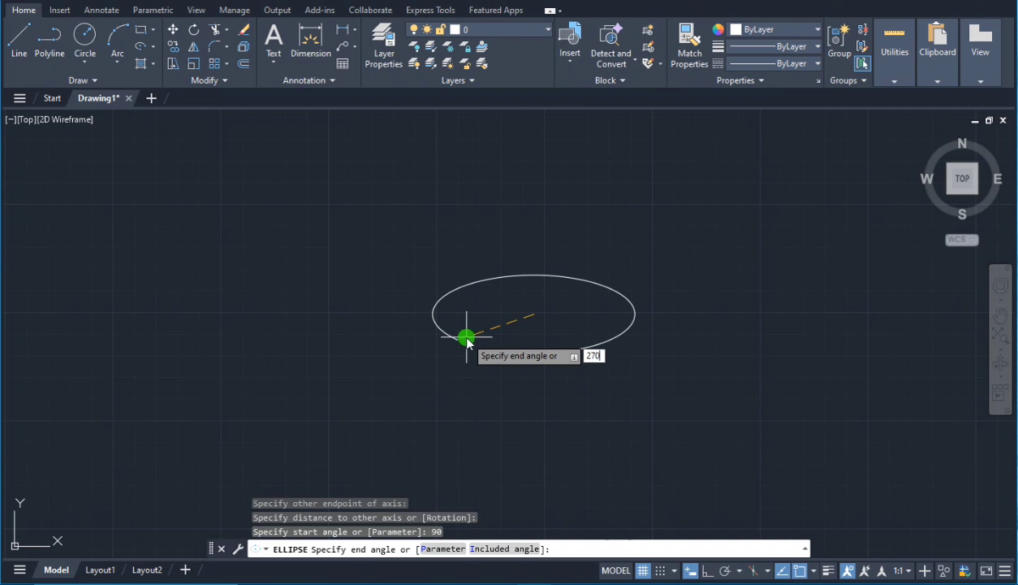
{"action": "key", "text": "Return"}
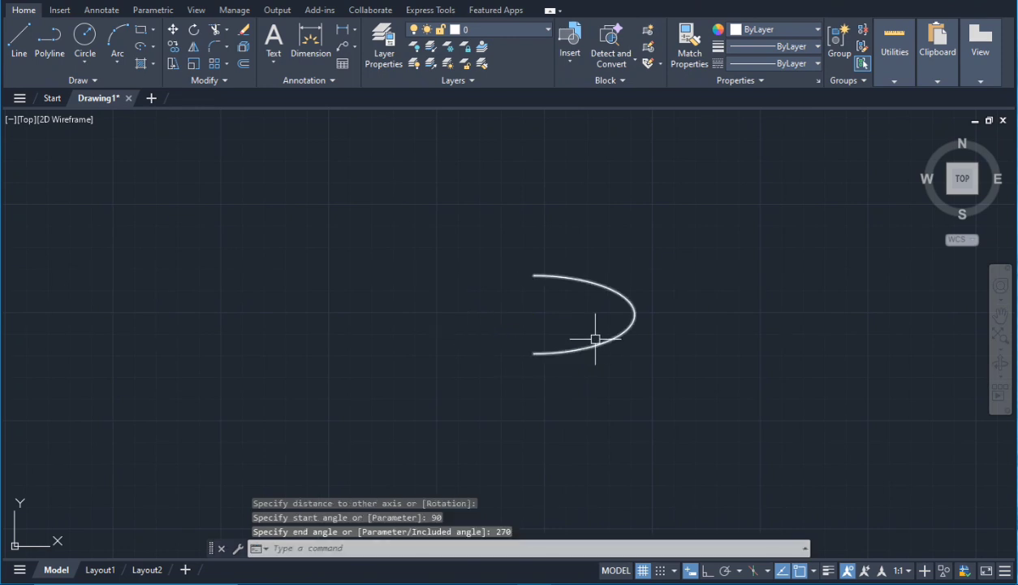
{"action": "scroll", "coordinate": [683, 308], "scroll_direction": "up", "scroll_amount": 2}
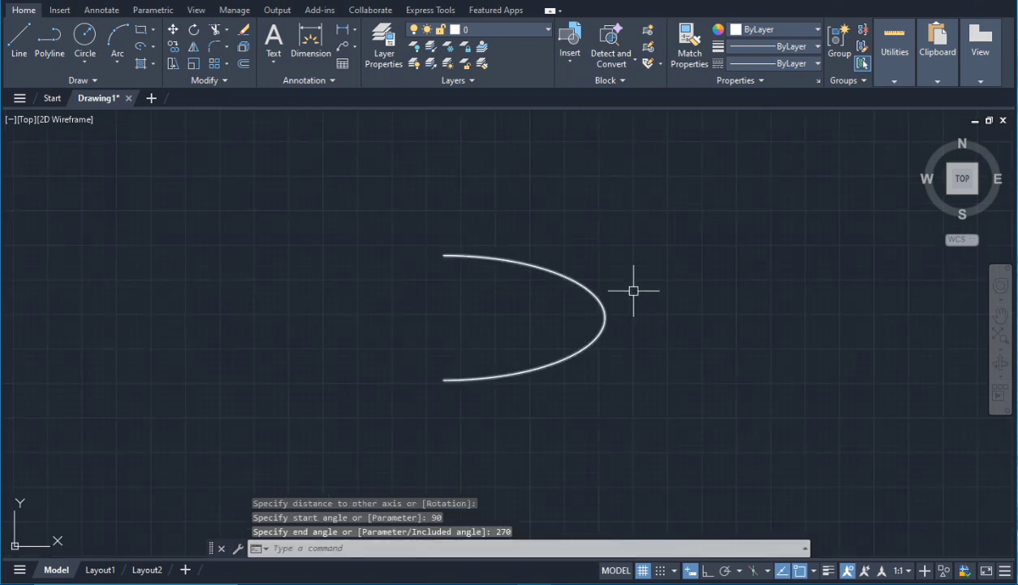
{"action": "scroll", "coordinate": [682, 291], "scroll_direction": "down", "scroll_amount": 2}
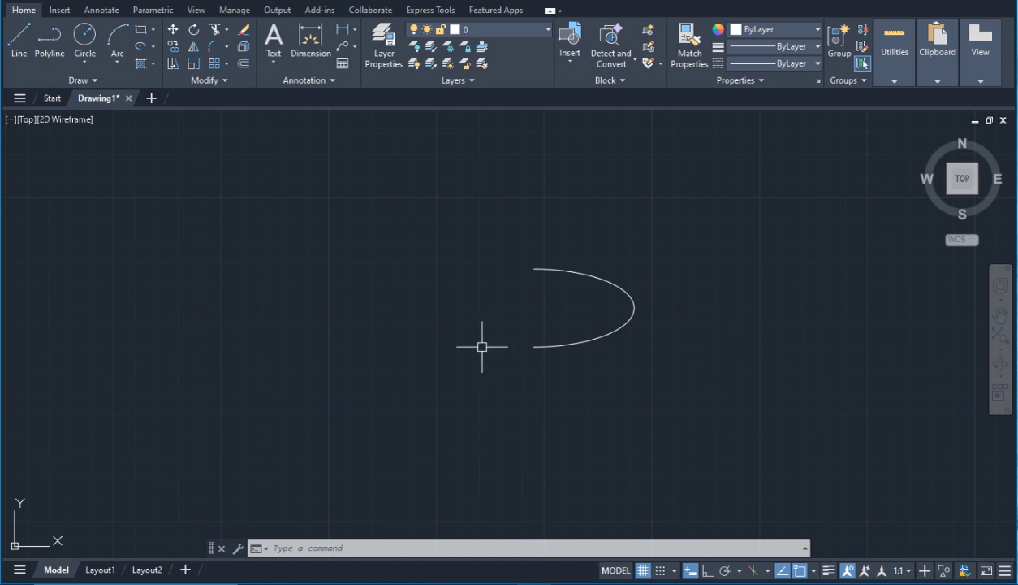
{"action": "scroll", "coordinate": [382, 318], "scroll_direction": "down", "scroll_amount": 2}
{"action": "scroll", "coordinate": [516, 326], "scroll_direction": "up", "scroll_amount": 4}
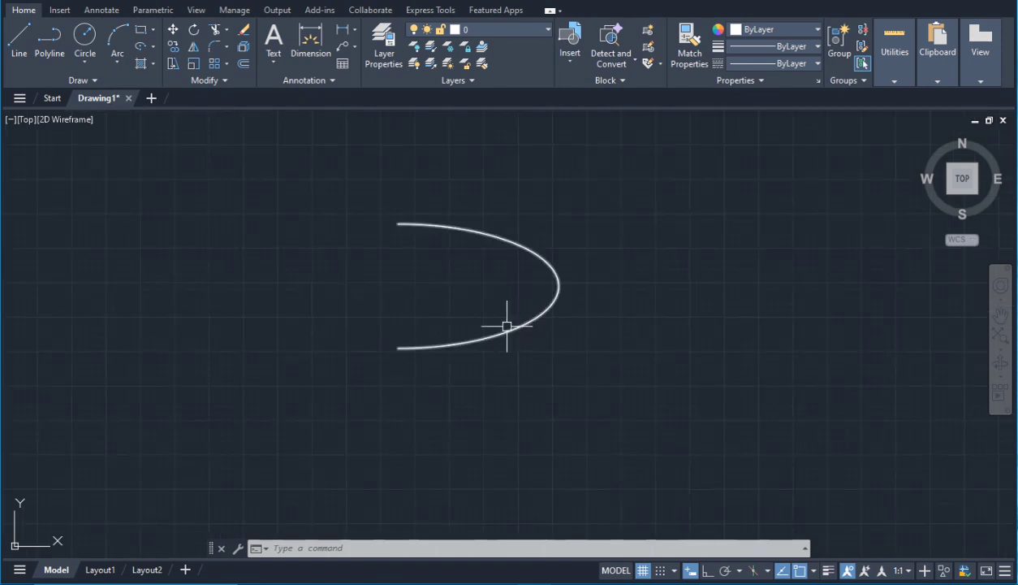